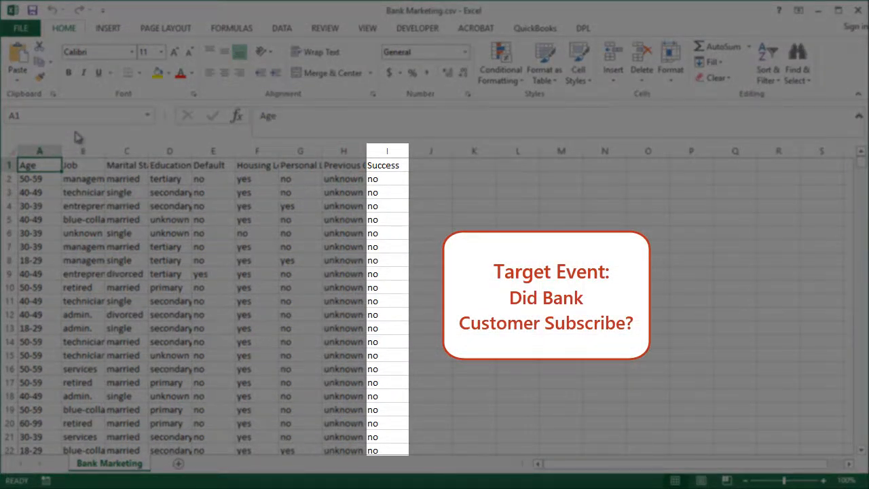
Examine the Success column and the last record of the Bank Marketing data, finishing at the first cell.
click(389, 148)
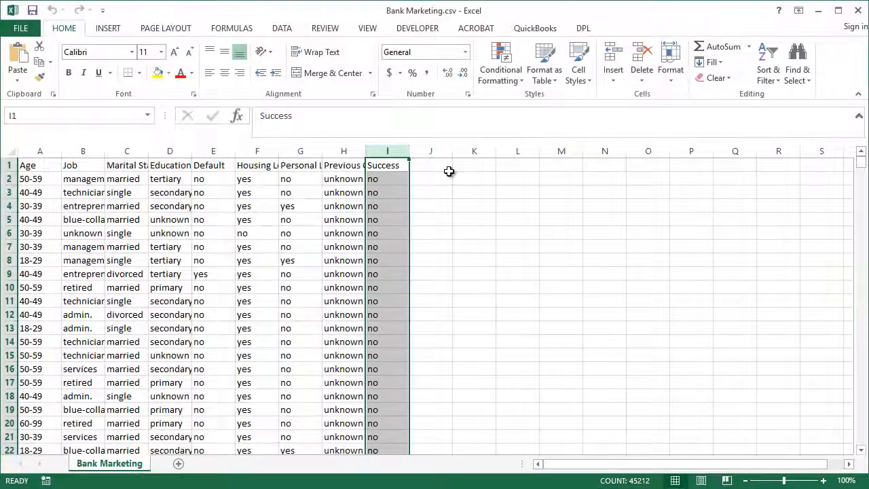
click(33, 166)
key(ctrl+End)
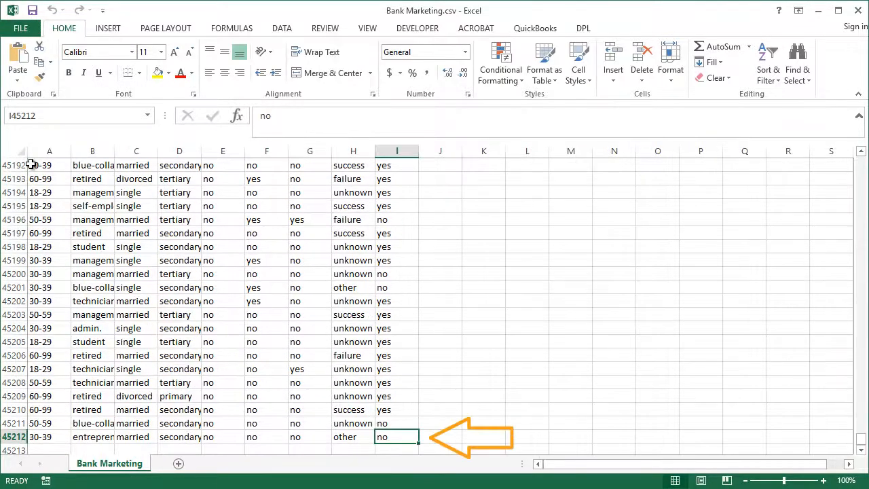
key(ctrl+Home)
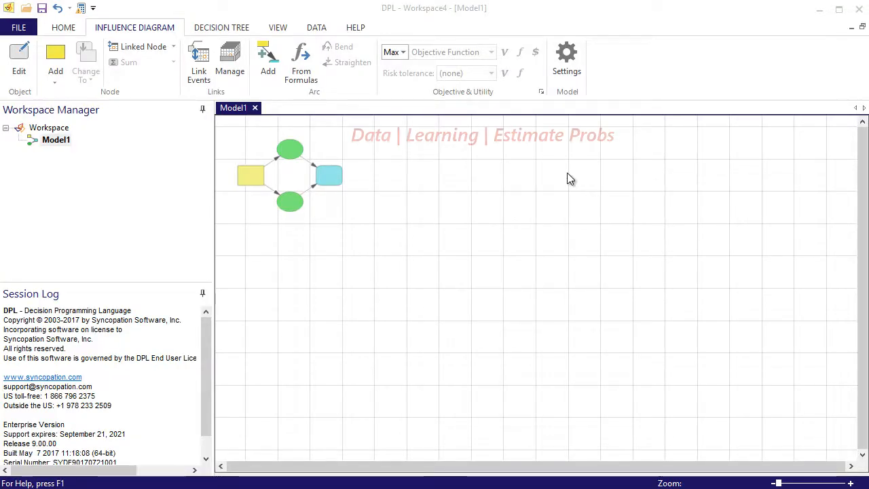
Start estimating probabilities from external data and choose Bank Marketing.csv as the event data file.
click(314, 27)
click(333, 49)
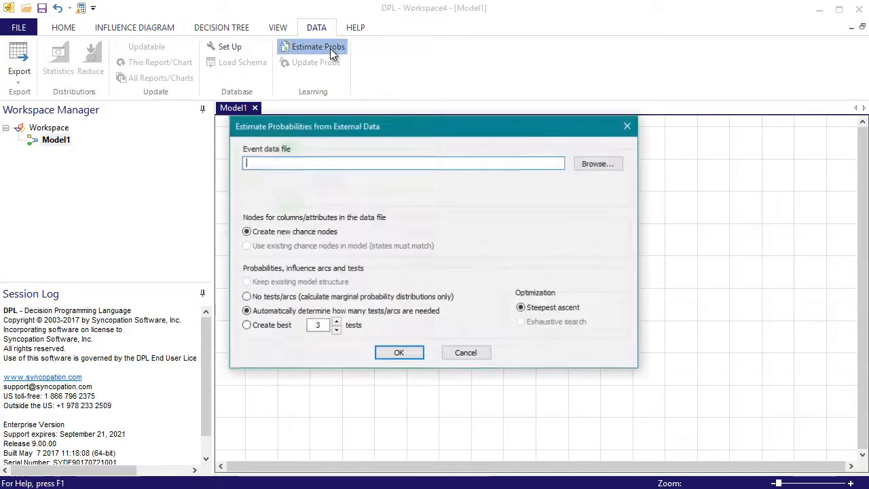
click(601, 165)
click(390, 196)
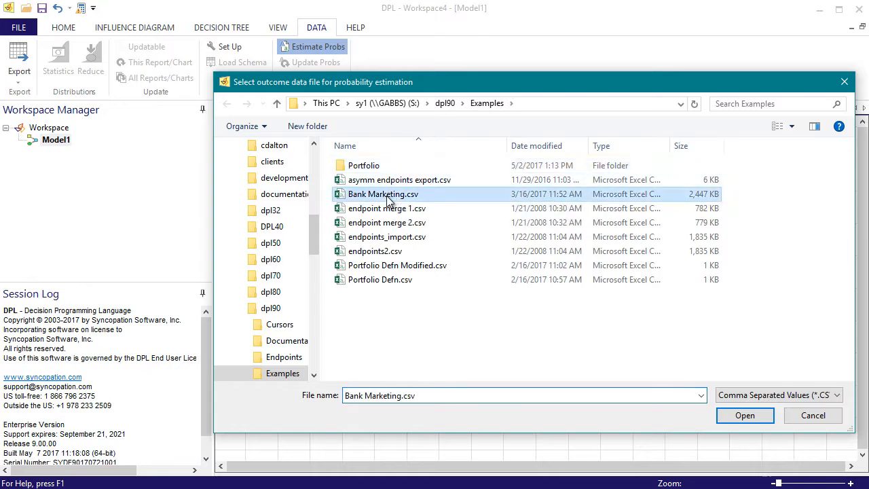
click(745, 416)
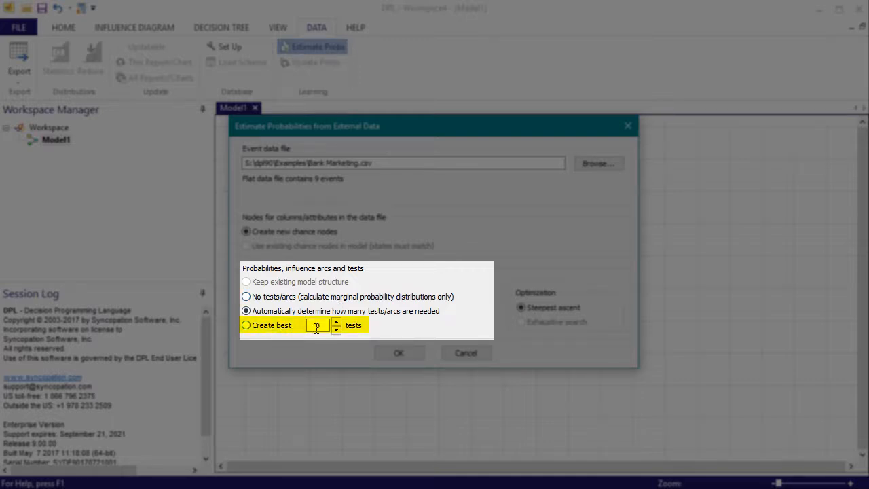
Run the probability estimation with new chance nodes and the number of tests/arcs determined automatically.
click(246, 326)
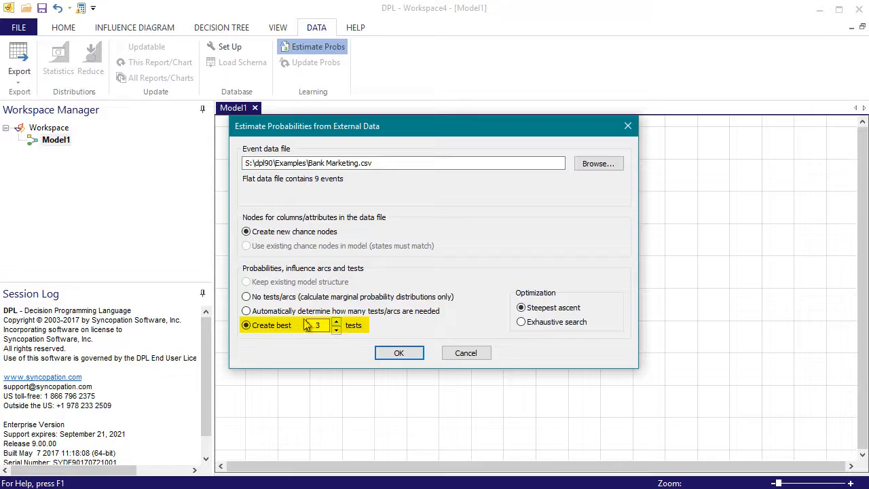
click(246, 311)
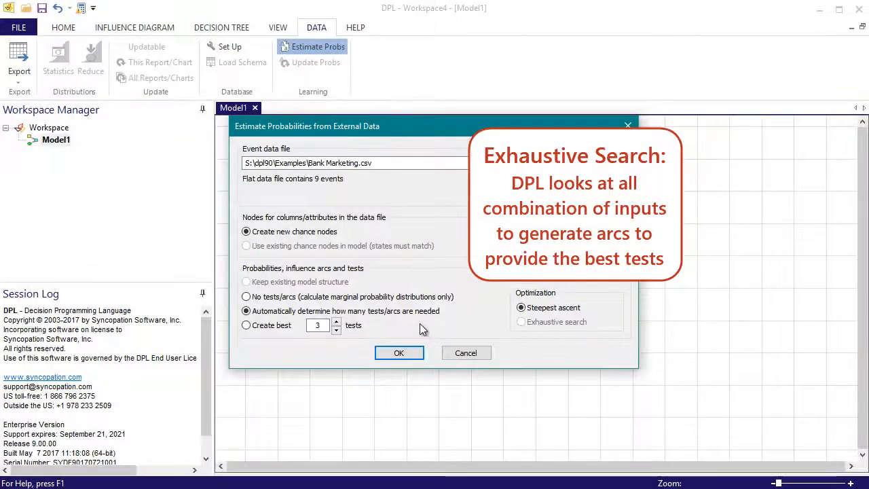
click(413, 355)
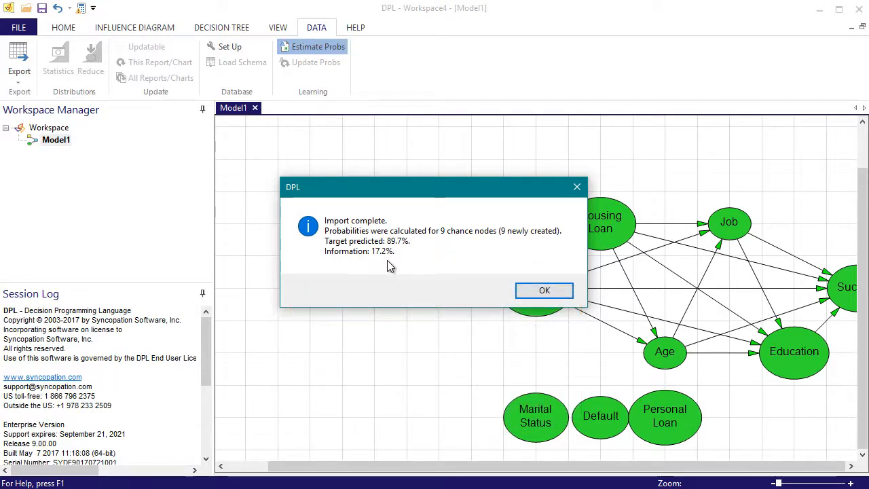
click(528, 292)
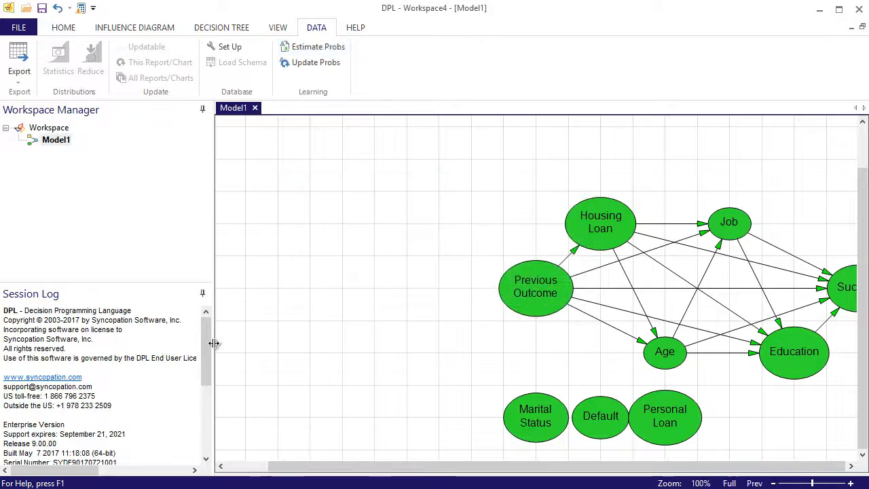
Widen the session log and review the tests added by the probability estimation.
drag(215, 343, 265, 344)
drag(259, 367, 265, 427)
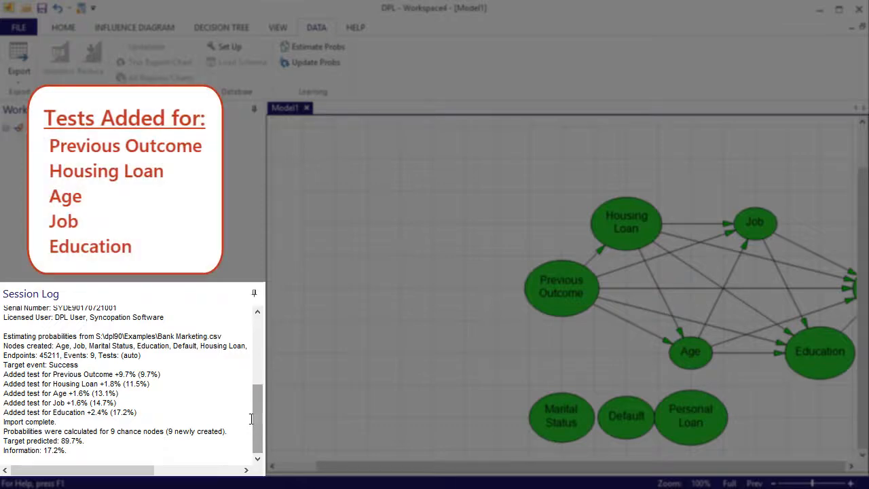
click(164, 374)
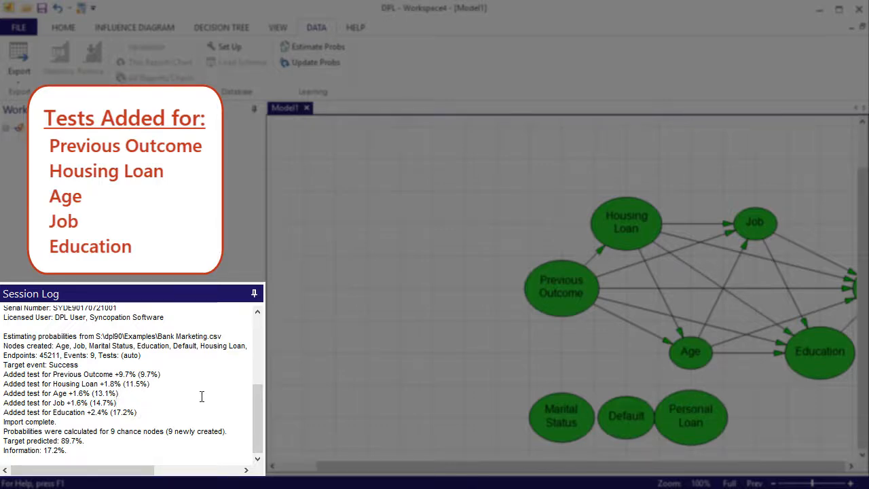
Inspect the probabilities of the Previous Outcome node, including its unknown state.
right_click(400, 304)
click(403, 309)
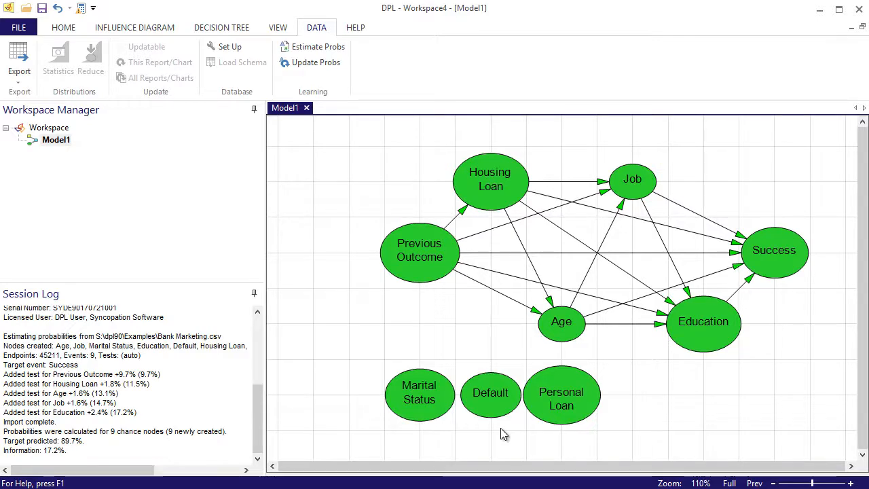
double_click(426, 277)
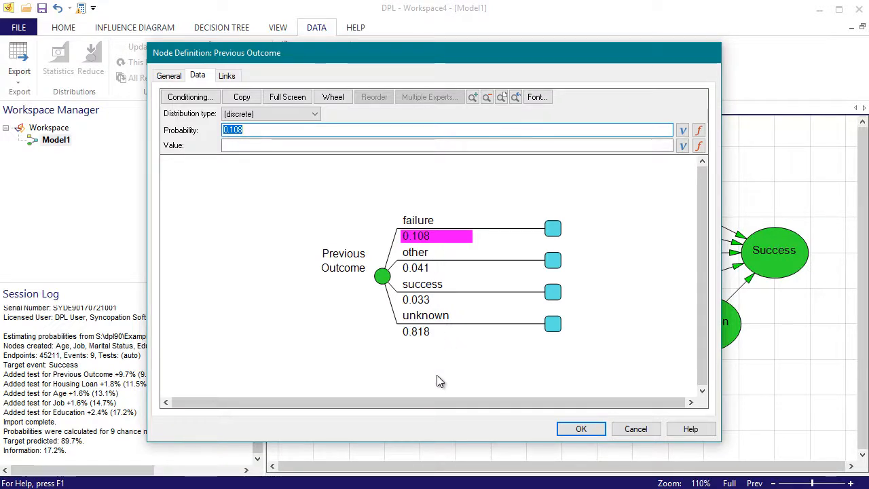
click(423, 334)
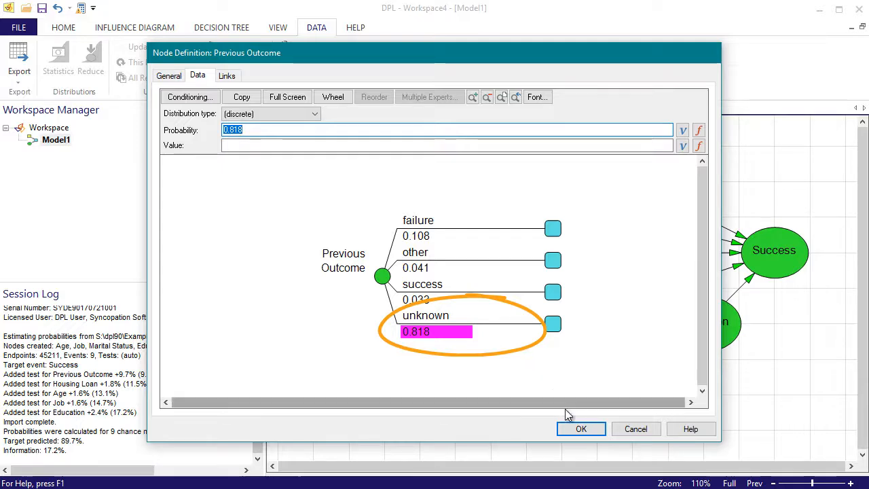
click(600, 429)
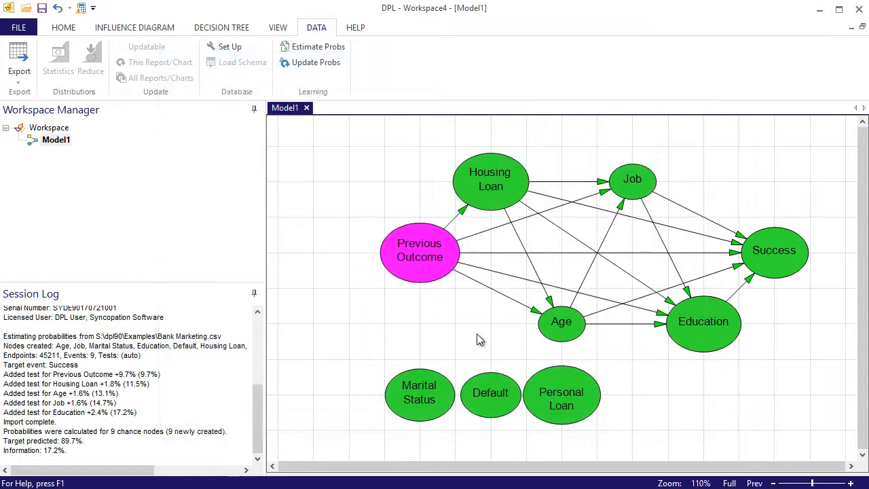
Control the Previous Outcome node to its unknown branch in the decision tree.
click(476, 333)
key(Tab)
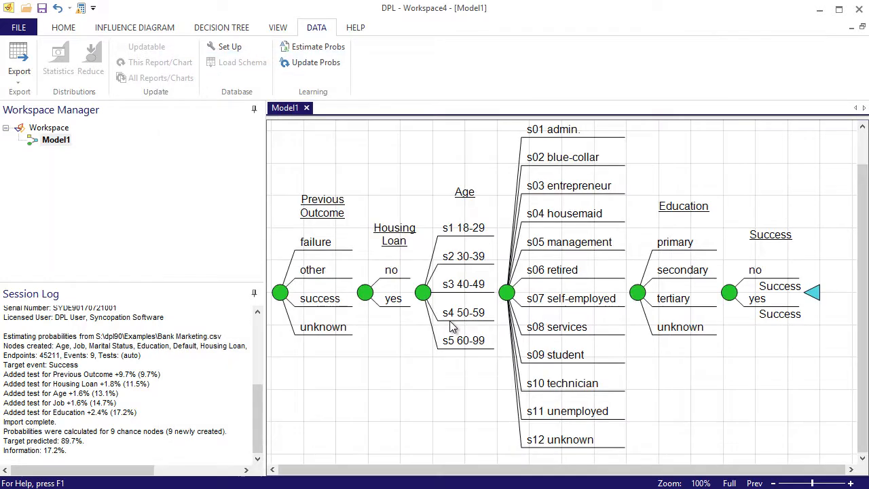
click(324, 299)
click(207, 27)
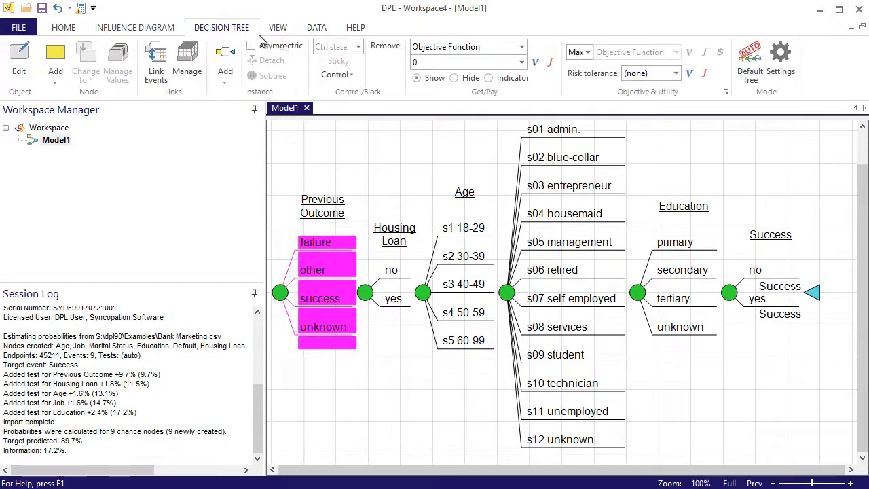
click(358, 46)
click(336, 99)
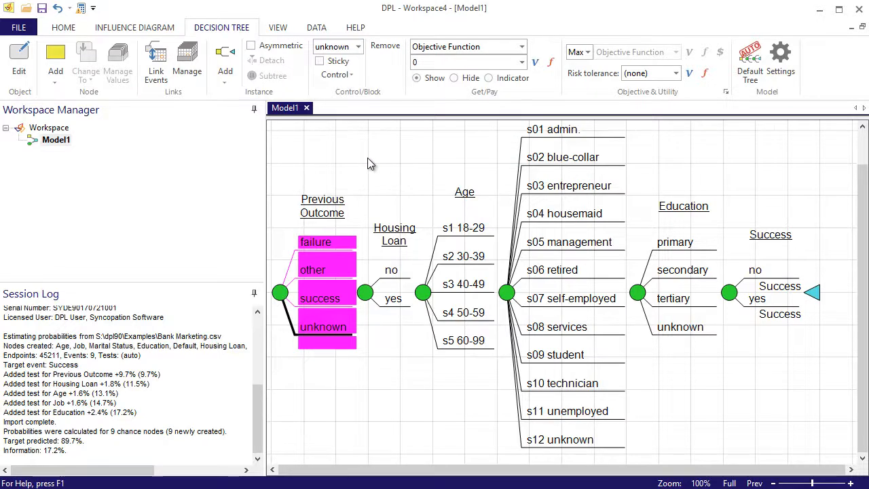
Inspect the Housing Loan node's no and yes probabilities for an unknown previous outcome.
key(Tab)
click(494, 195)
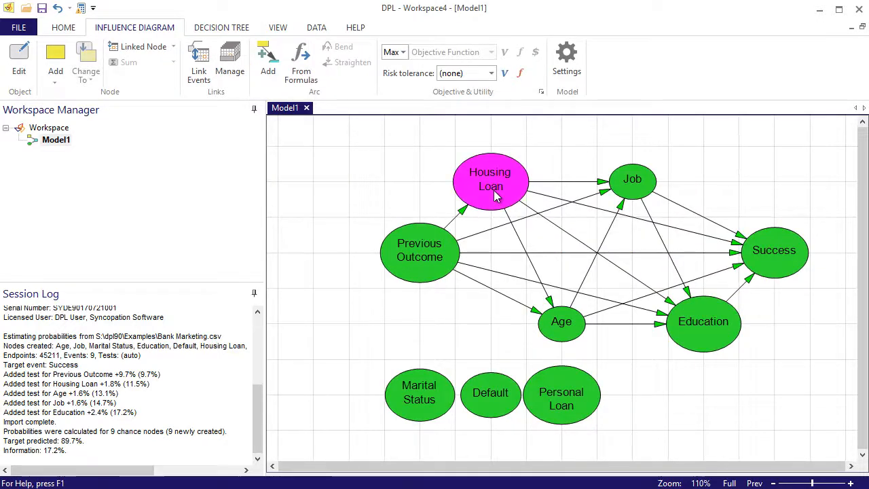
double_click(494, 194)
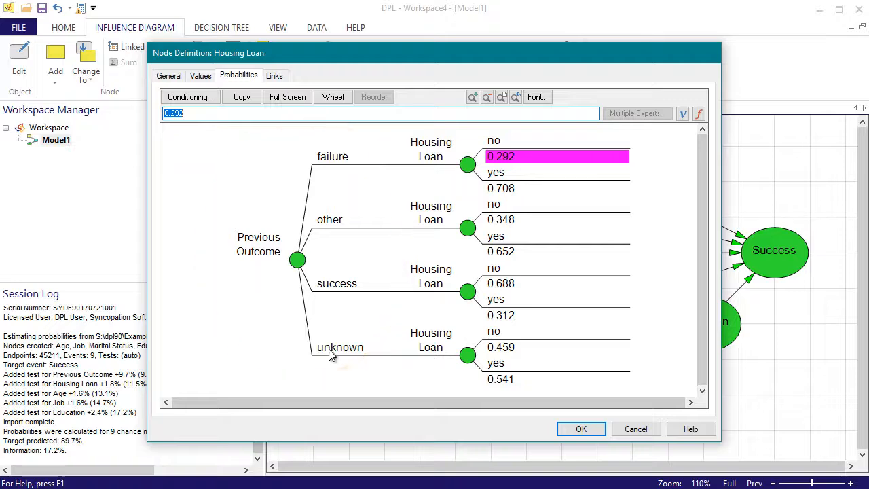
click(516, 349)
click(515, 376)
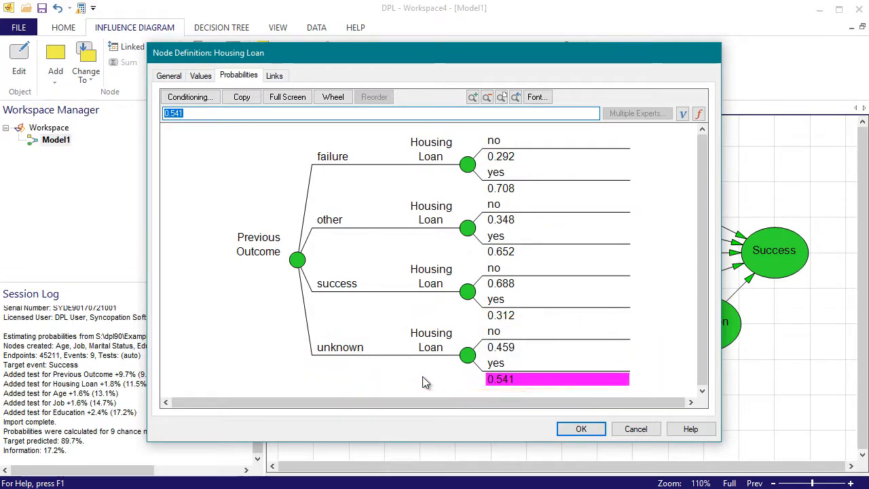
click(574, 429)
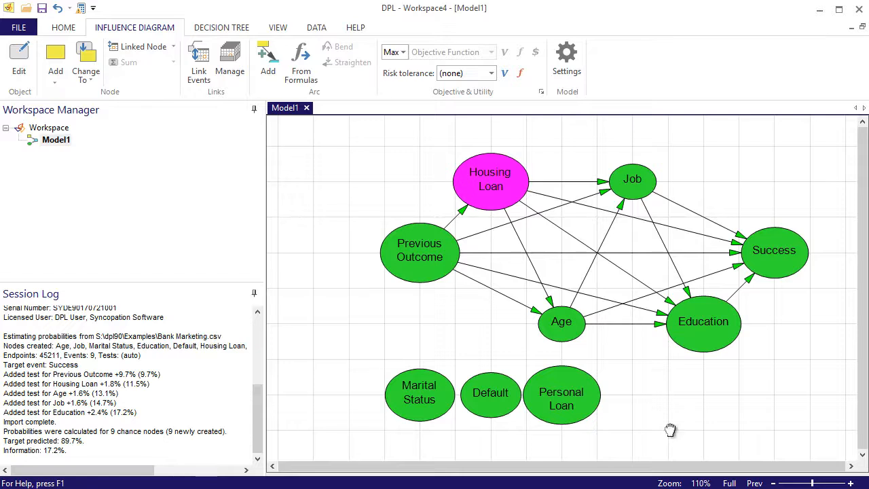
click(671, 429)
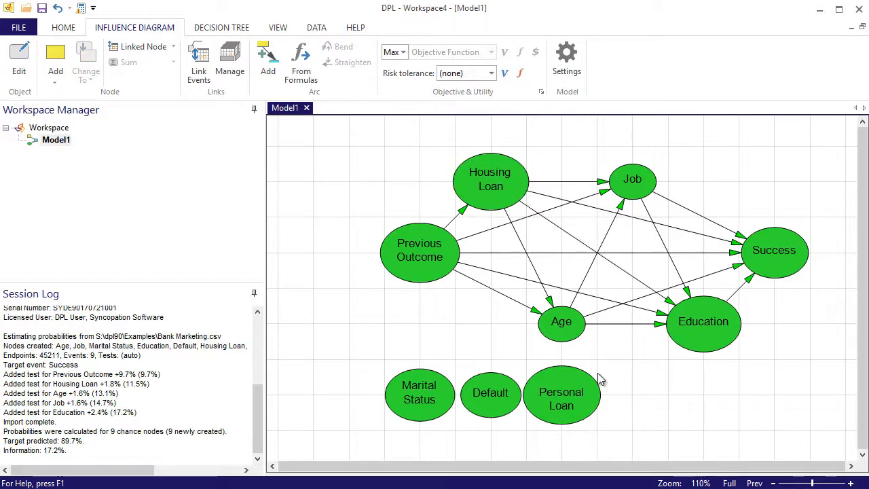
click(569, 336)
click(643, 193)
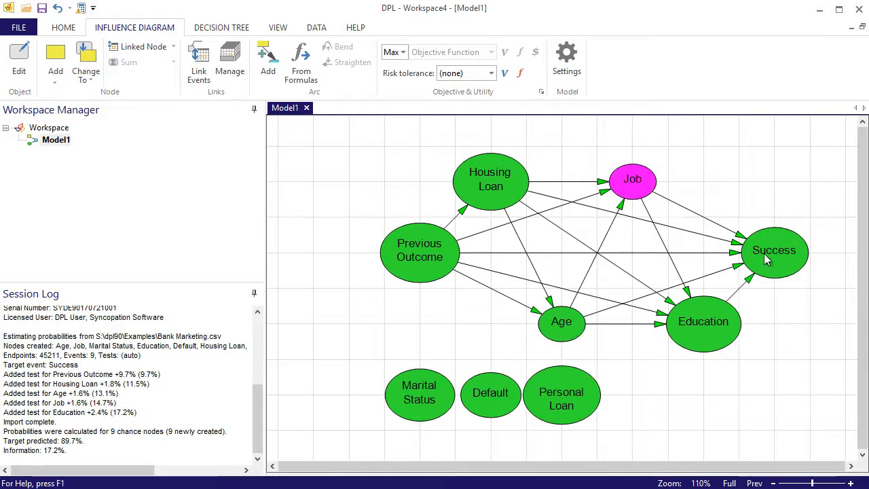
click(766, 260)
click(704, 331)
click(682, 372)
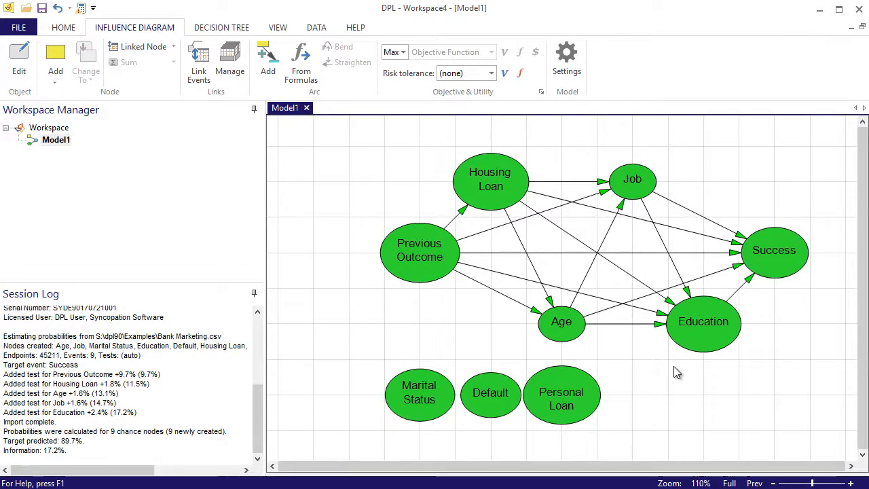
Run a decision analysis with the Policy Tree output and without a Risk Profile.
click(64, 29)
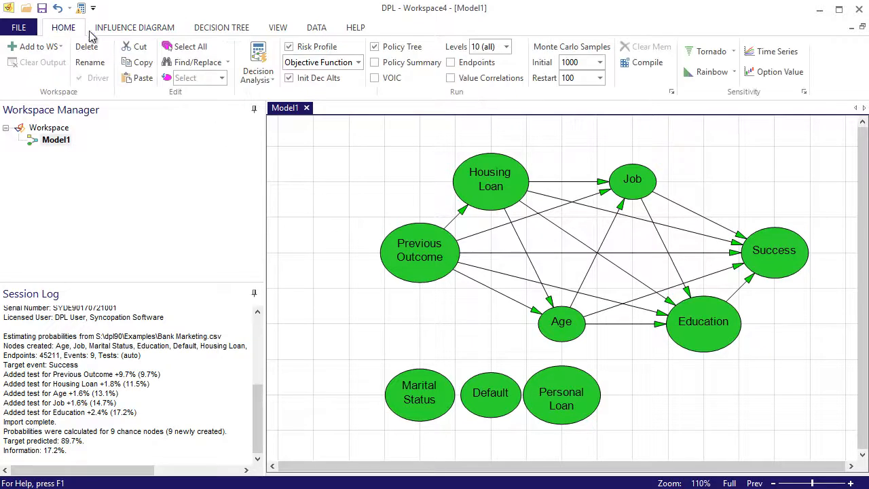
click(289, 46)
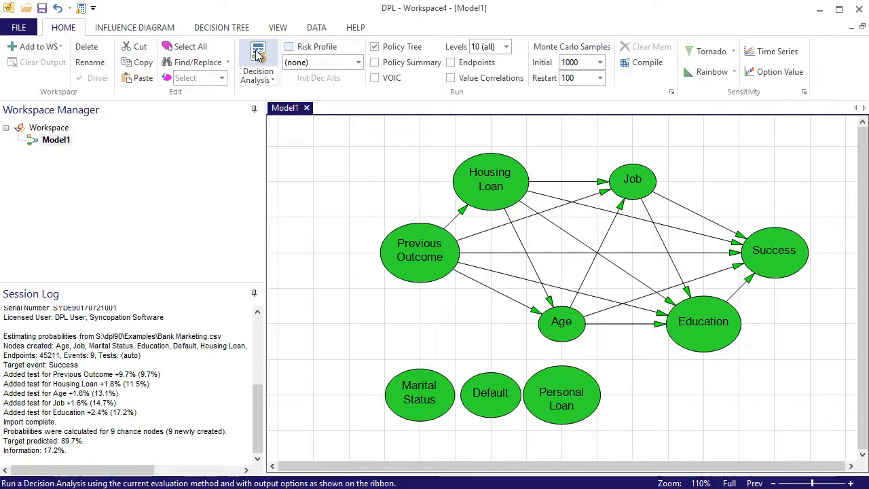
click(258, 55)
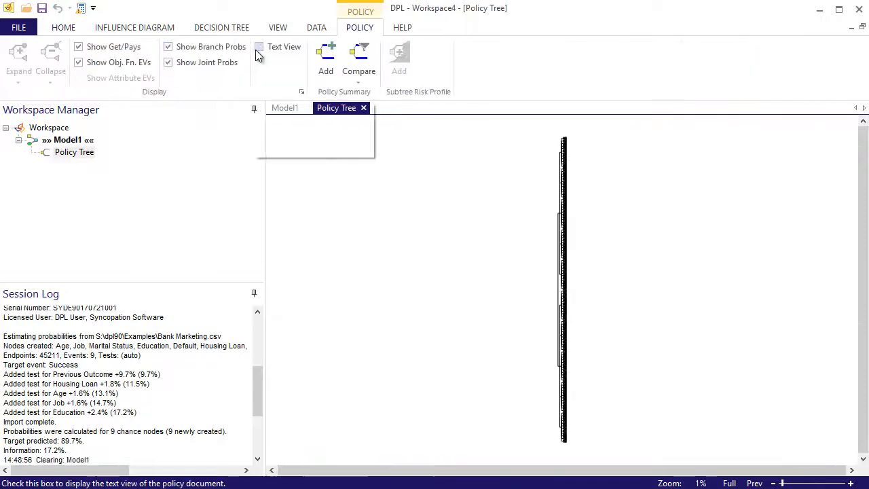
Collapse the policy tree at the Housing Loan node and expand it to level 2 with a full zoom.
drag(534, 257, 598, 338)
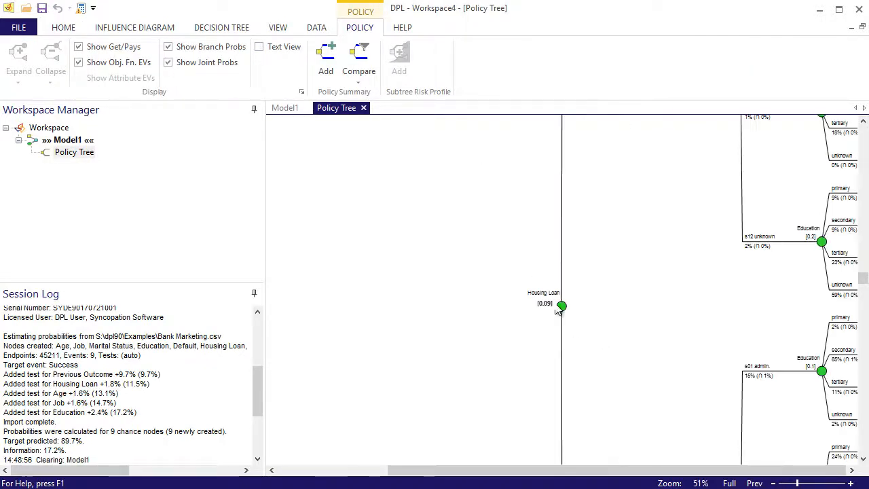
click(561, 306)
right_click(561, 306)
click(605, 407)
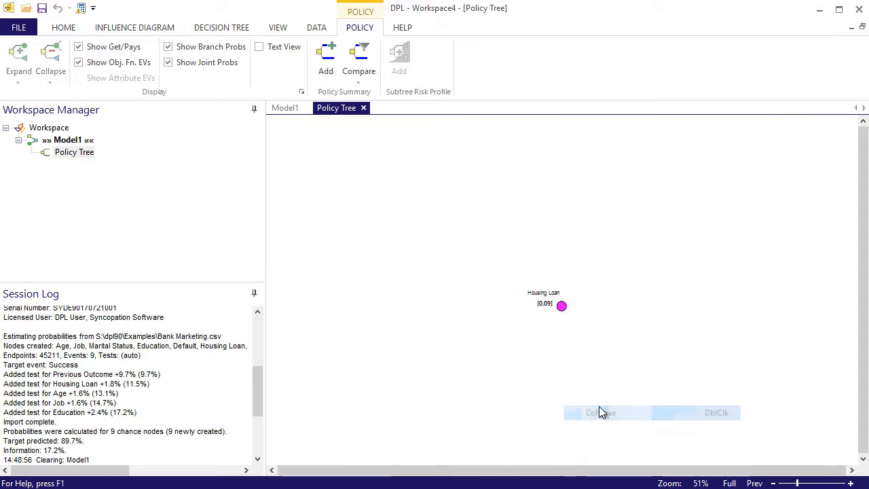
right_click(561, 307)
click(606, 380)
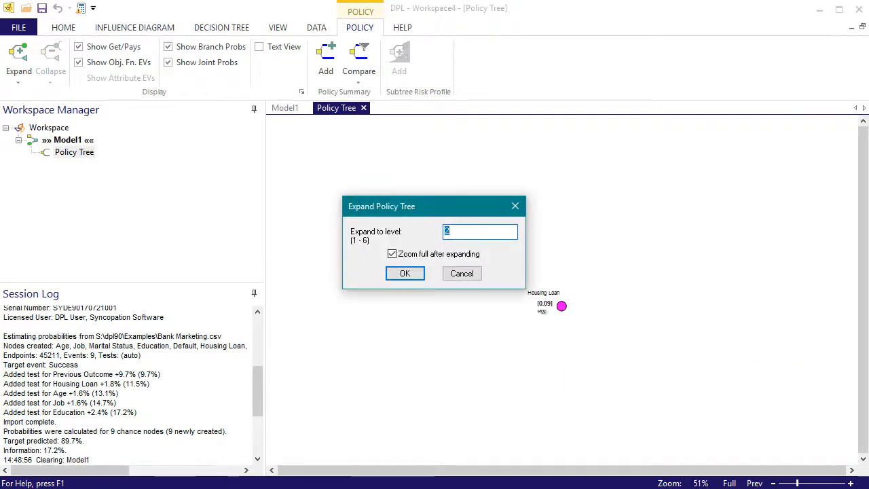
click(405, 274)
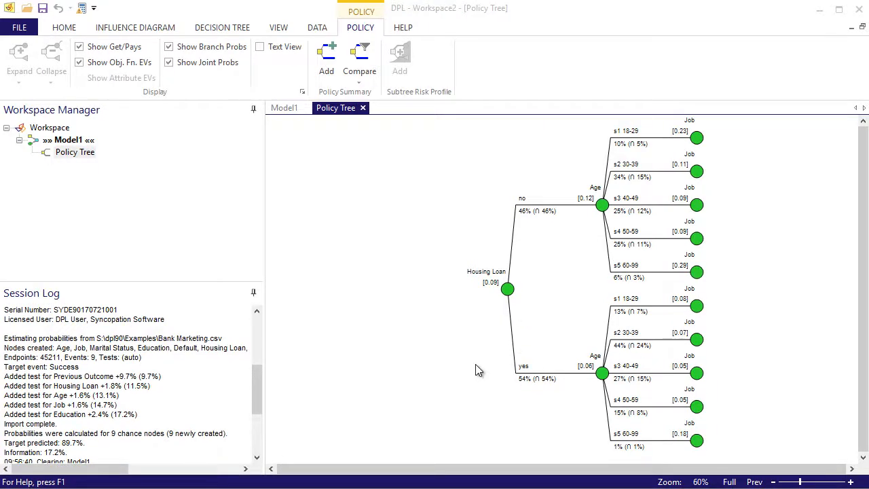
Return to Model1 and move the Age node ahead of Housing Loan in the decision tree.
double_click(76, 143)
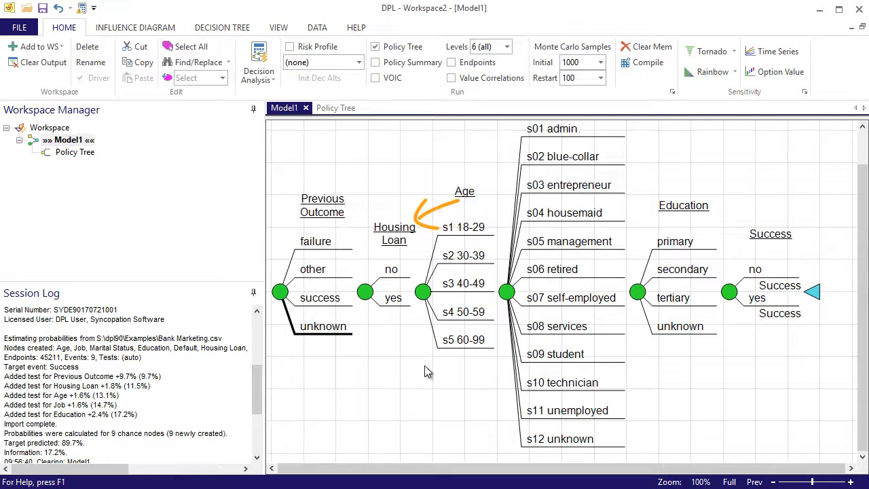
drag(423, 292, 365, 294)
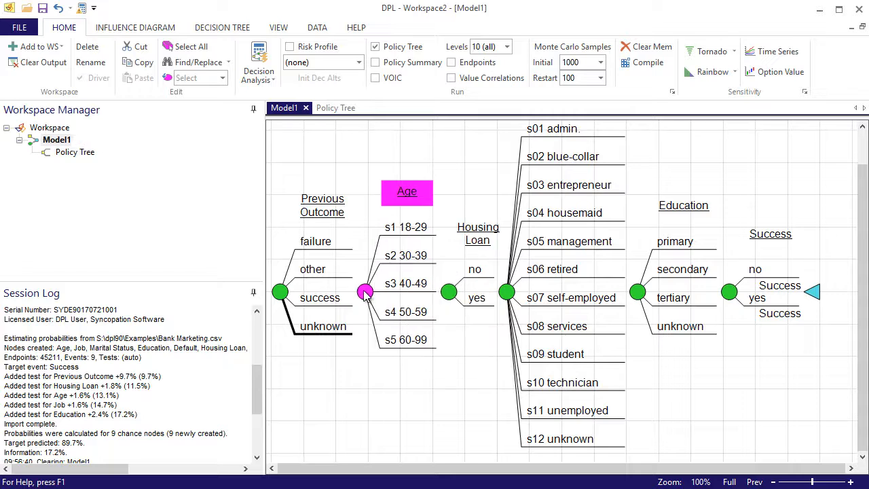
Check the arc between Housing Loan and Age in the influence diagram, and return to the decision tree.
click(363, 364)
key(Tab)
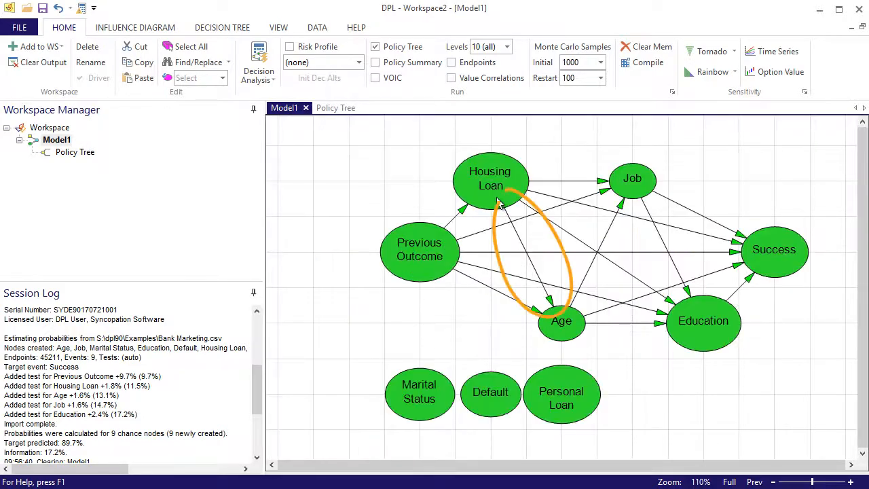
key(Tab)
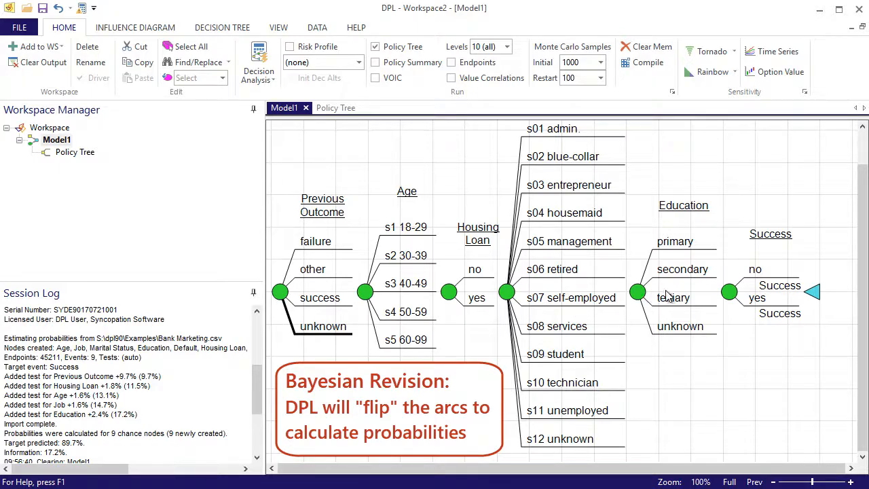
Detach the Success node from the decision tree and remove the Job and Education nodes.
click(730, 295)
right_click(730, 295)
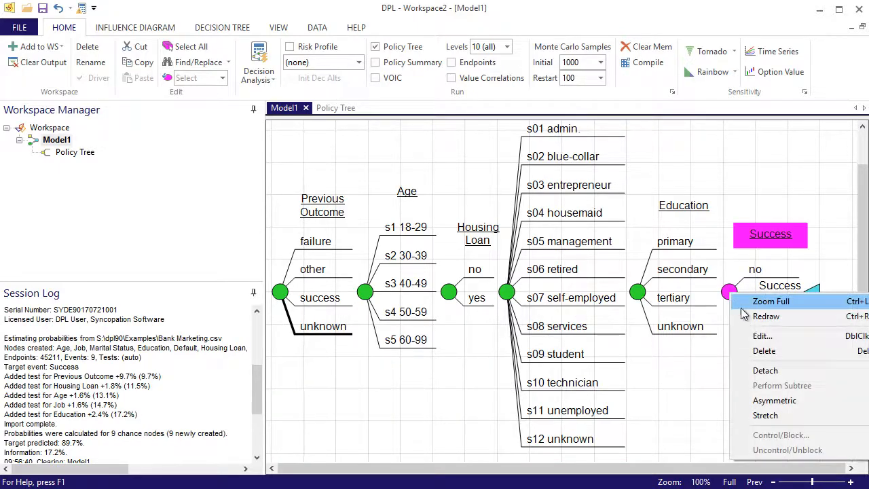
click(760, 368)
right_click(506, 299)
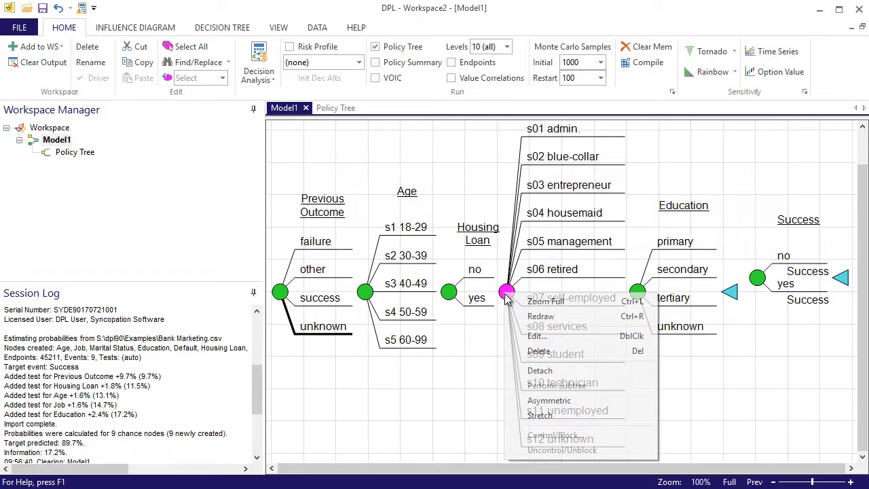
click(536, 369)
key(Delete)
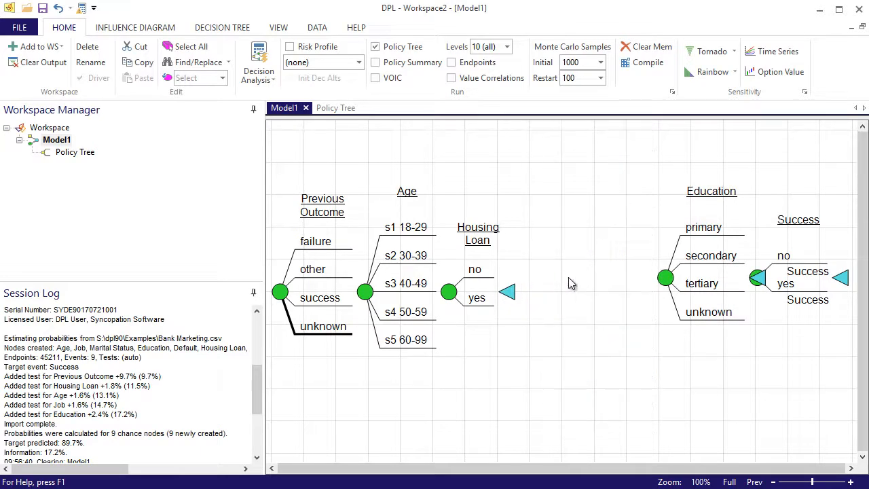
click(666, 279)
key(Delete)
Attach the detached Success node directly after Housing Loan in the decision tree.
drag(761, 284, 510, 295)
right_click(522, 151)
click(530, 170)
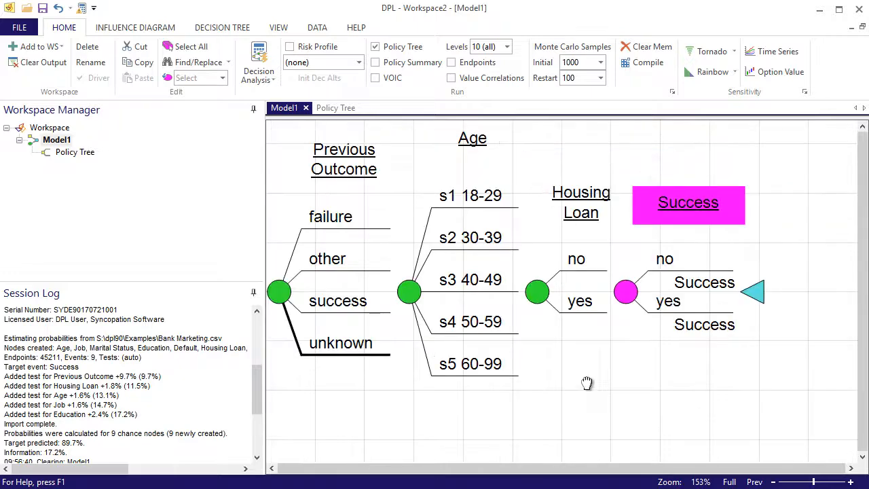
Run a decision analysis and examine the policy tree's success probabilities by housing loan for the 50-59 and 60-99 age groups.
click(258, 60)
click(368, 291)
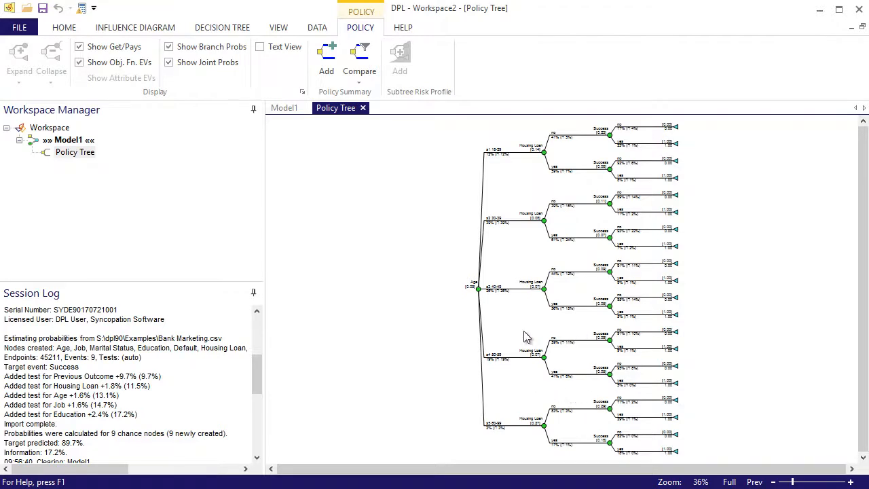
drag(524, 331, 705, 467)
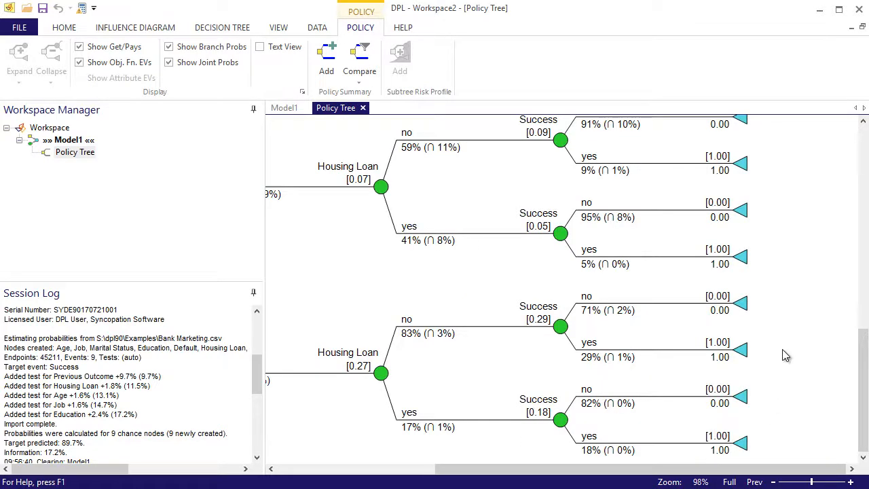
drag(787, 334, 789, 410)
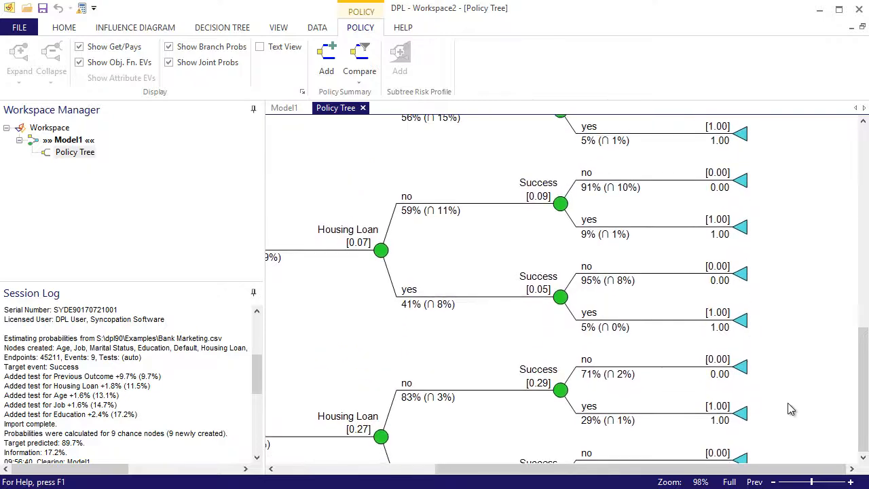
drag(795, 262, 793, 225)
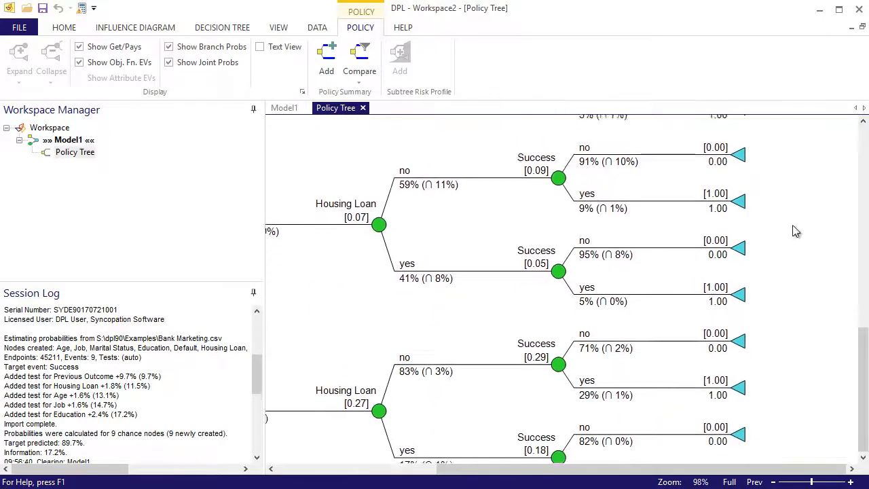
drag(766, 412, 776, 310)
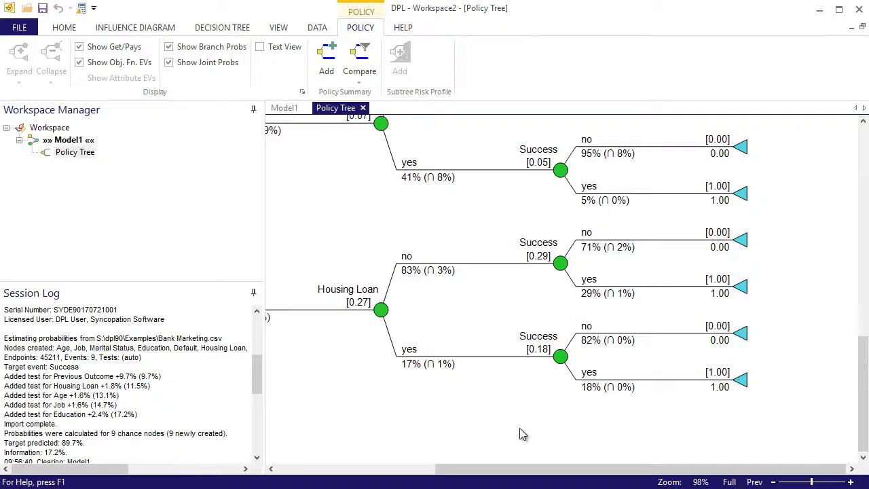
right_click(519, 435)
click(540, 434)
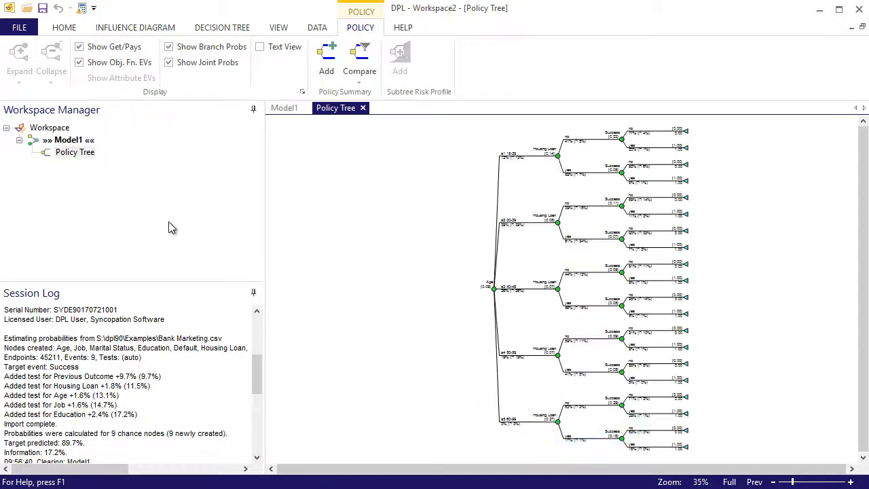
Add a value node named Marketing Costs with the value -20 above Success in Model1's influence diagram.
double_click(65, 141)
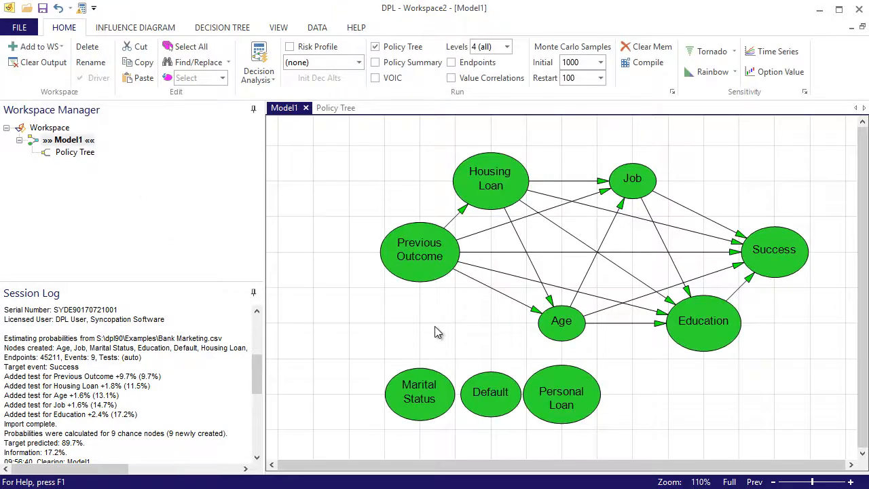
click(143, 29)
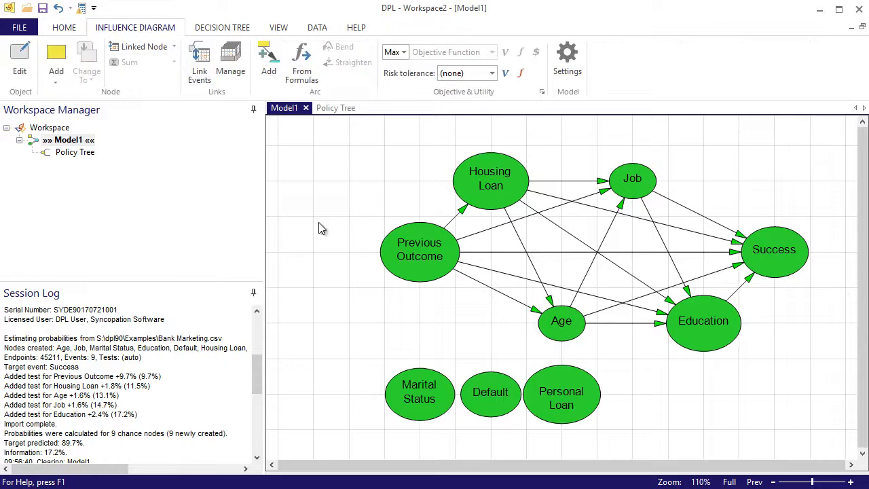
click(57, 76)
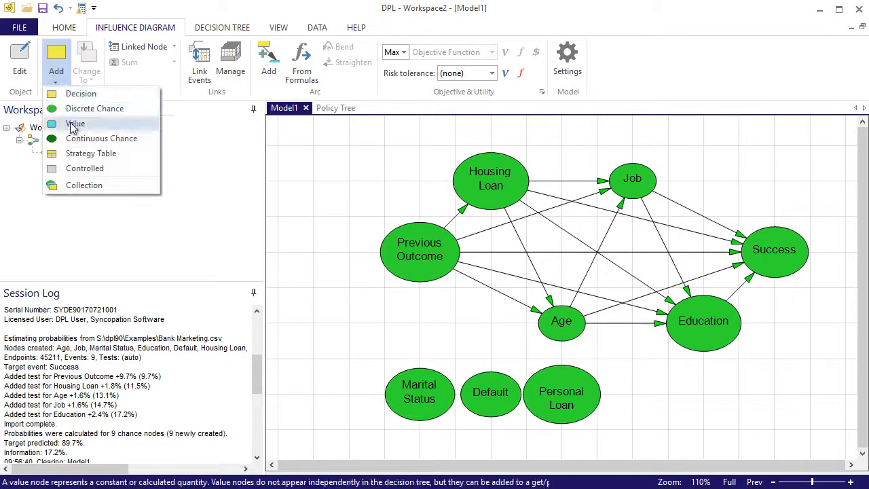
click(74, 124)
click(760, 170)
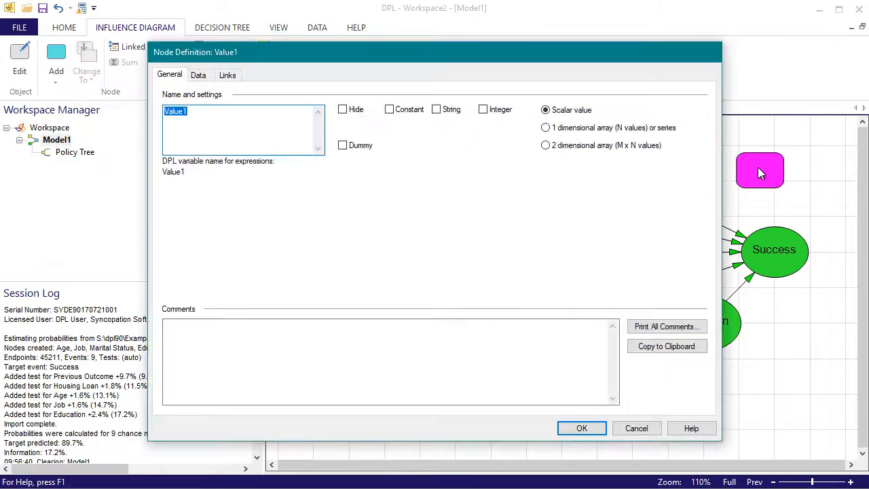
text(Costs)
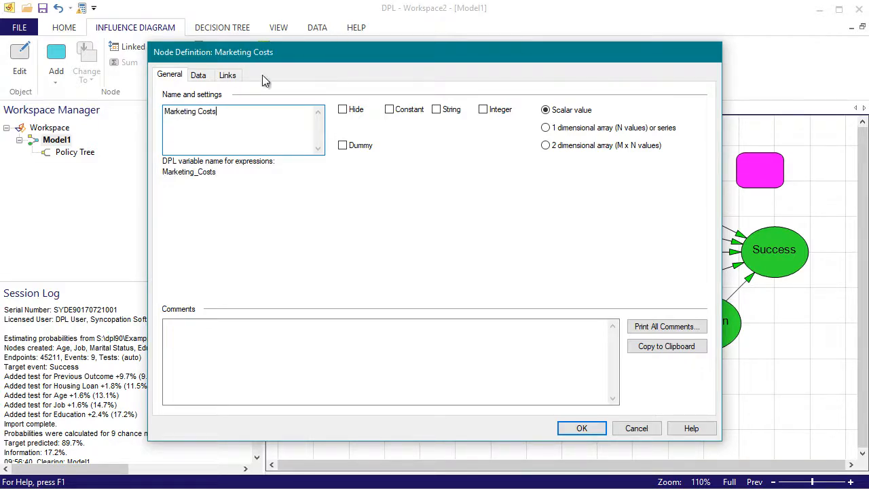
click(198, 75)
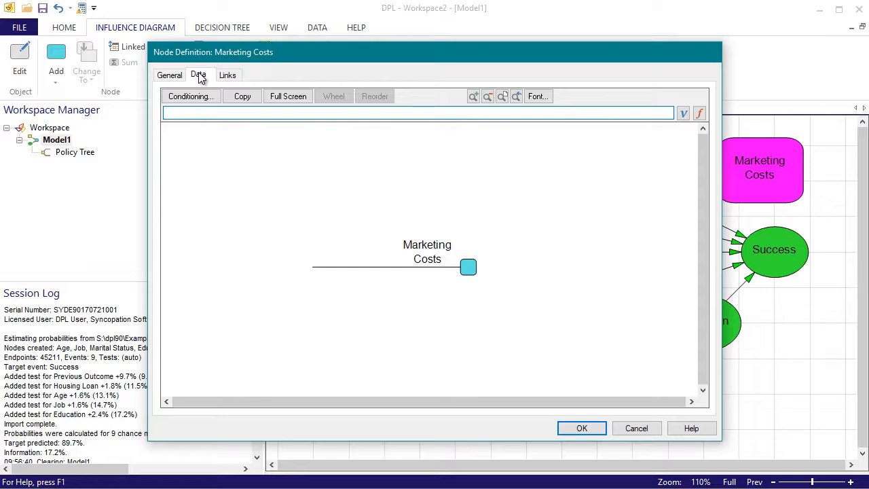
click(582, 428)
Add a value node named Profit with the value 150 below Success in the influence diagram.
click(778, 375)
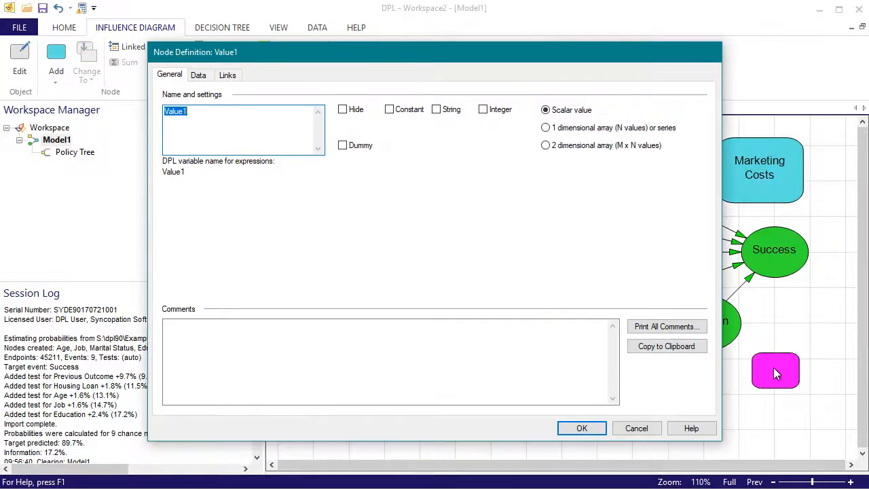
text(Profit)
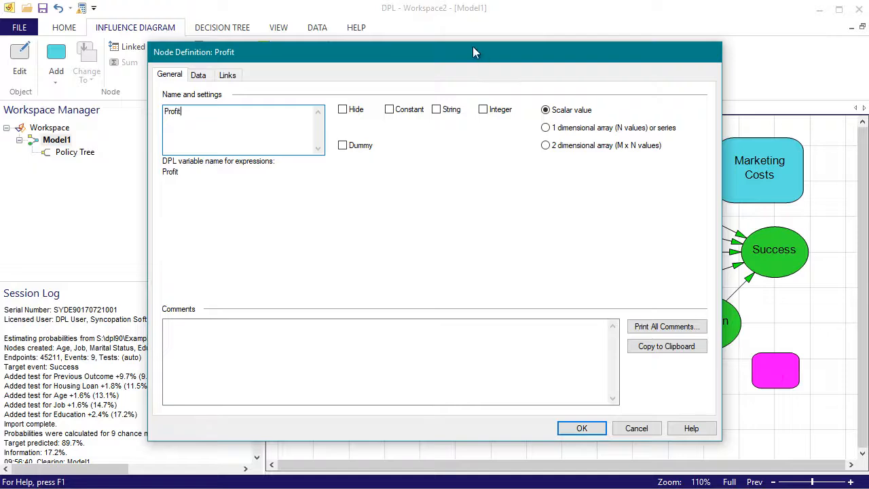
click(204, 75)
text(150)
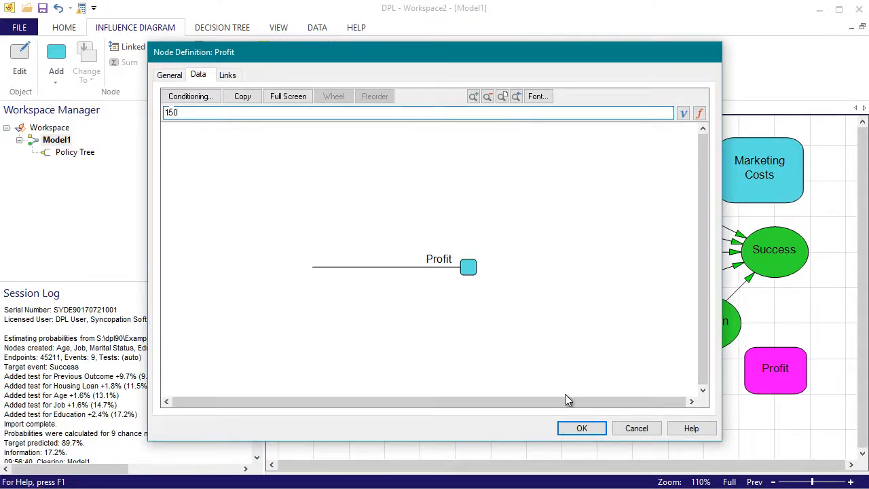
key(Return)
key(Return)
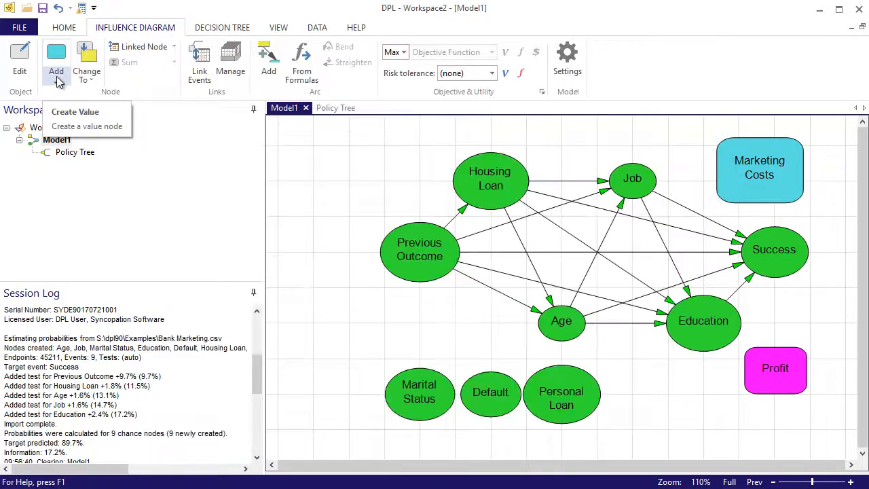
Add a decision node named Sell? with the alternatives Yes and No beside Previous Outcome.
click(56, 76)
click(76, 94)
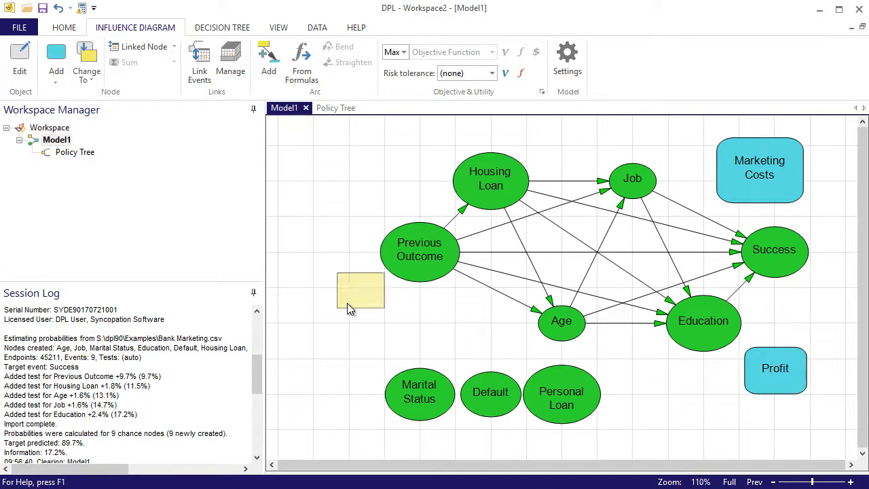
click(333, 313)
text(Sell?)
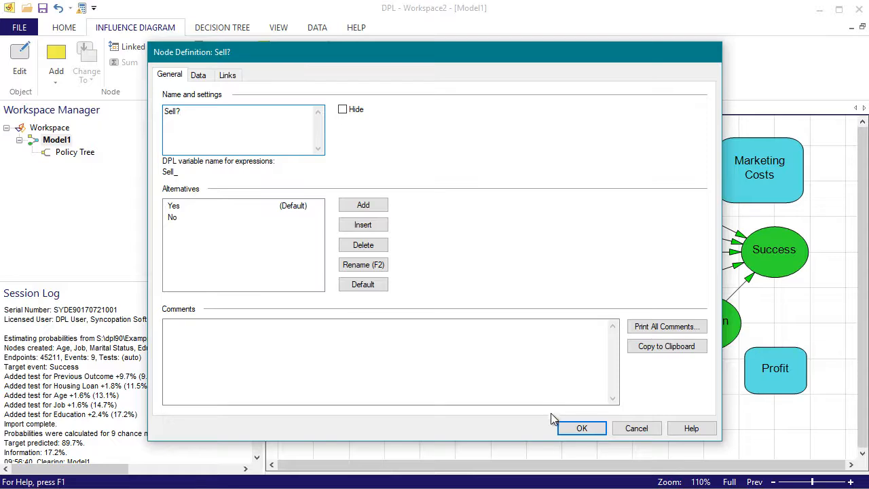
click(579, 429)
click(414, 332)
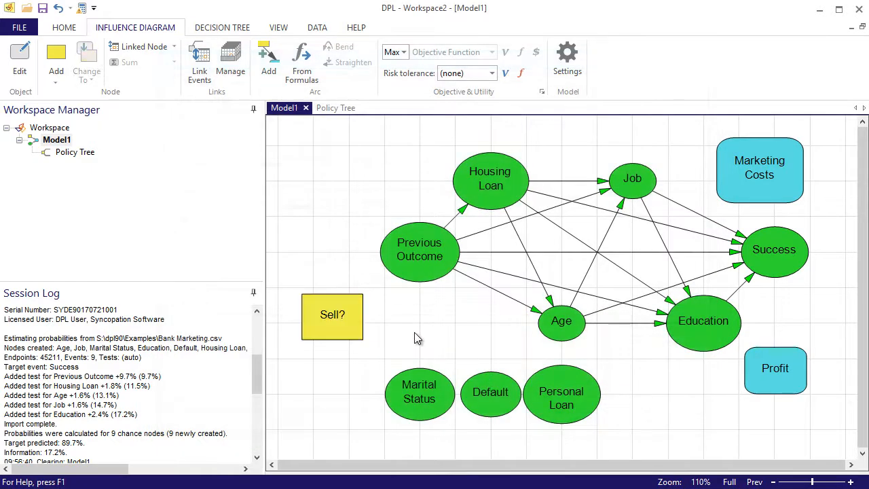
Insert the Sell? decision between Housing Loan and Success in the decision tree, with Success following only its Yes branch.
click(222, 27)
click(333, 150)
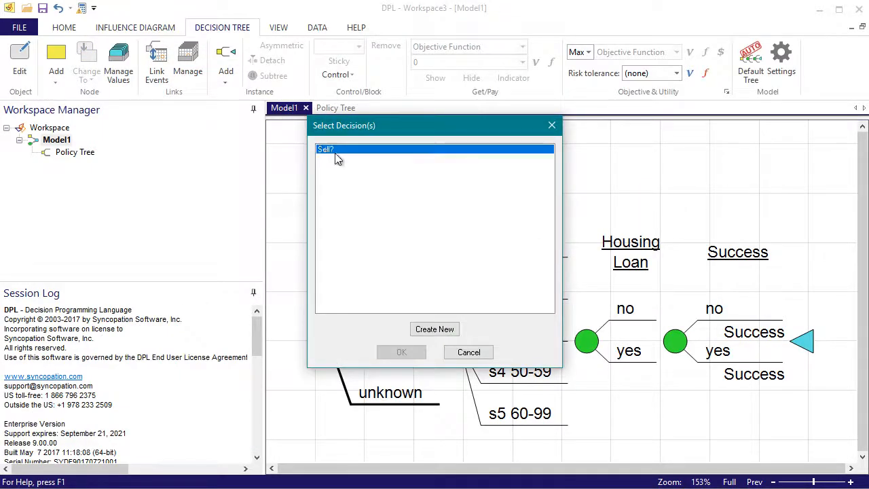
click(399, 351)
drag(401, 352, 676, 343)
click(704, 394)
scroll(645, 217, down, 1)
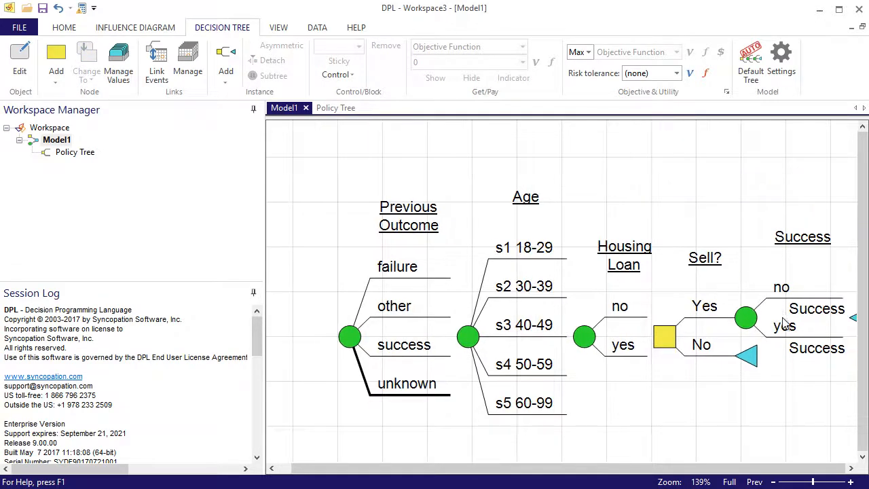
Make the Success node asymmetric and remove the Success get/pay expression from its yes and no branches.
click(752, 317)
click(261, 46)
click(675, 413)
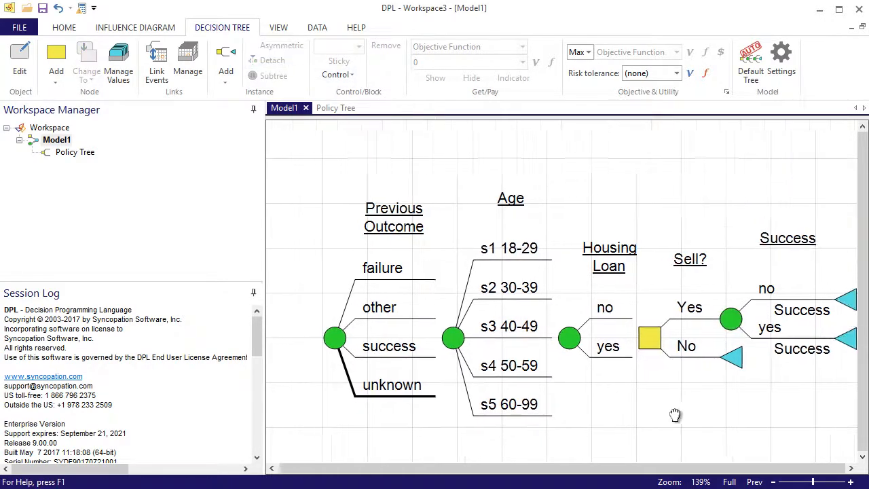
click(774, 352)
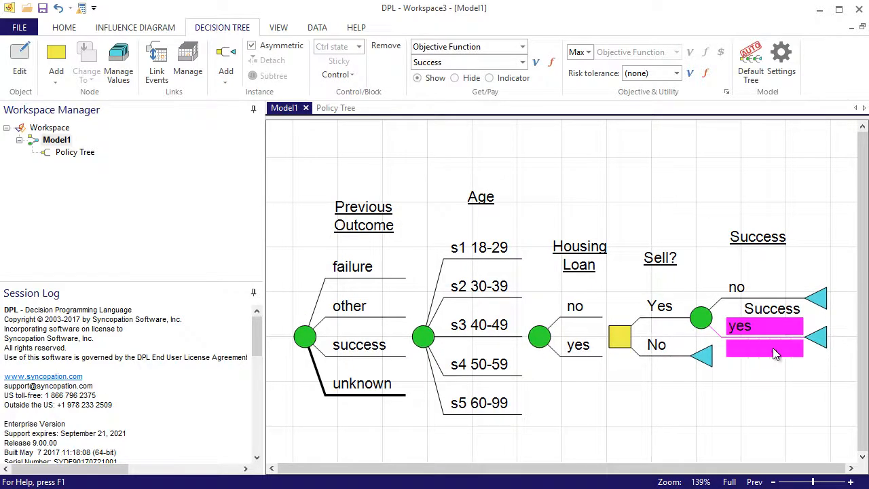
click(770, 307)
key(Delete)
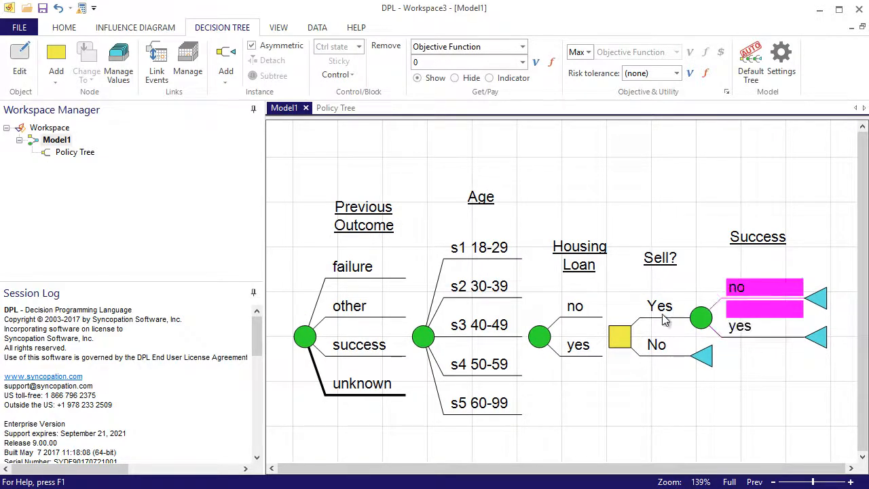
Assign Marketing_Costs as the get/pay expression of Sell?'s Yes branch and Profit as that of Success's yes branch.
click(654, 321)
click(523, 62)
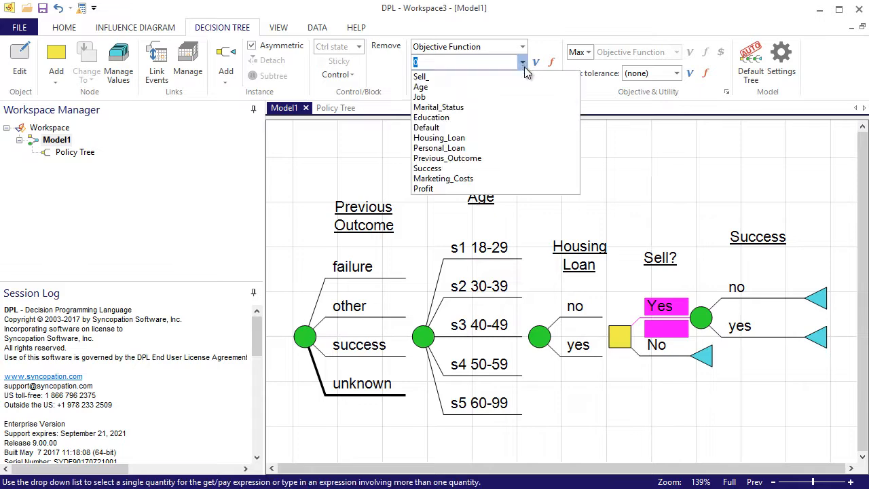
click(444, 178)
click(798, 324)
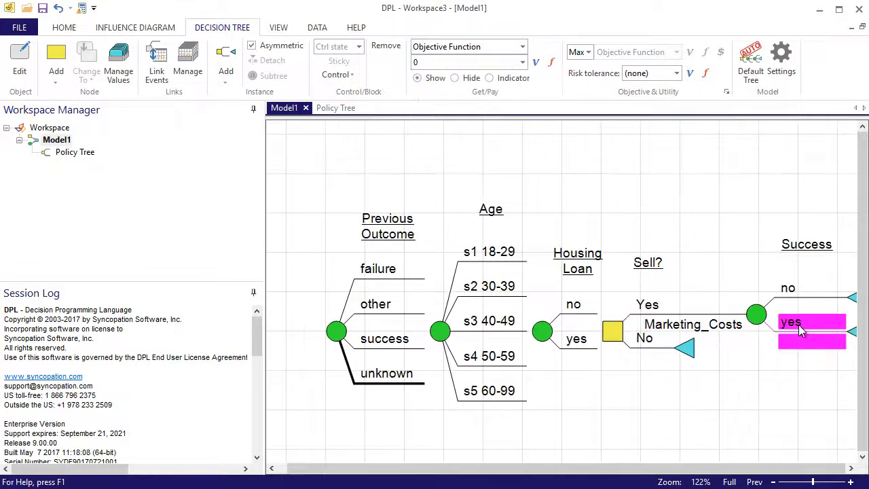
click(523, 62)
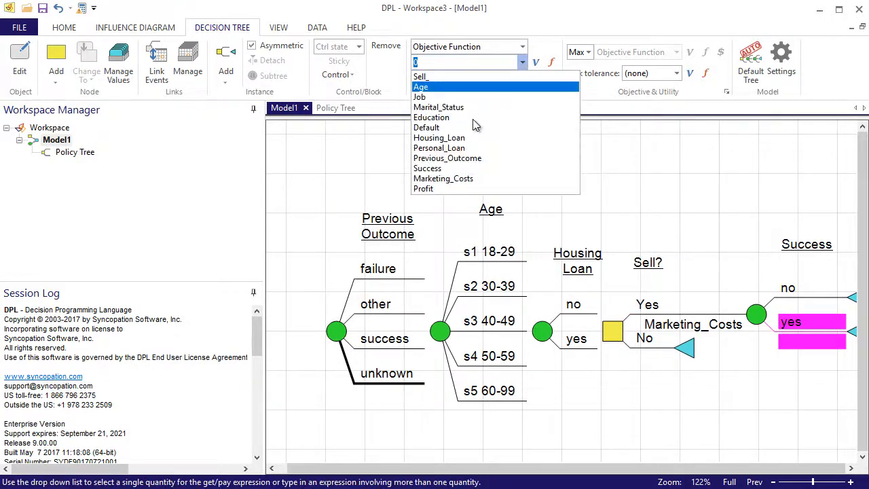
click(446, 189)
click(748, 393)
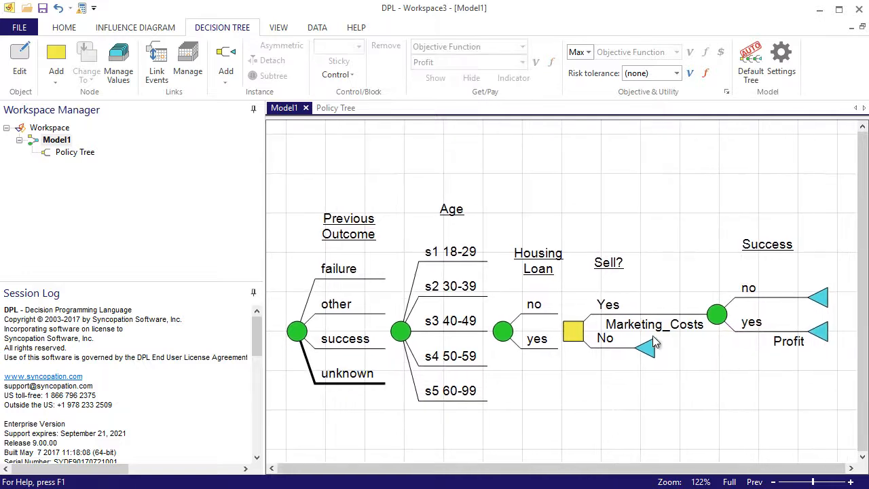
click(66, 28)
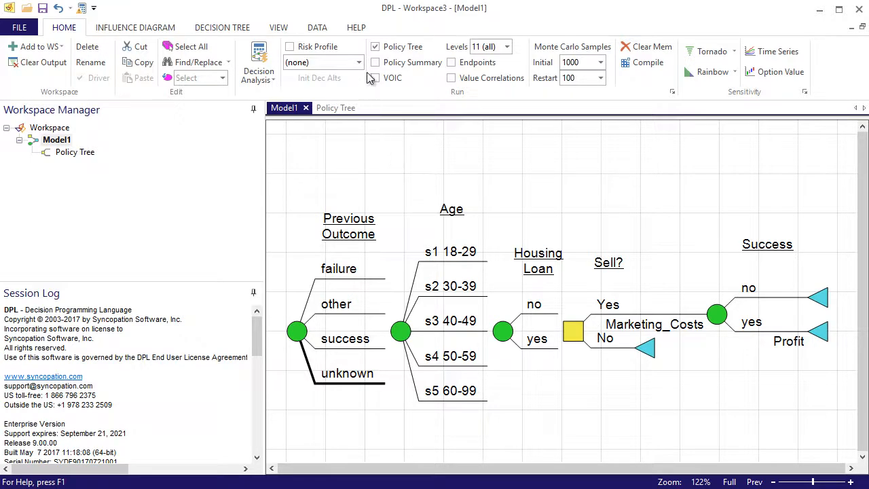
Run the decision analysis on Model1 with the policy tree output, clearing the unsaved results.
click(258, 55)
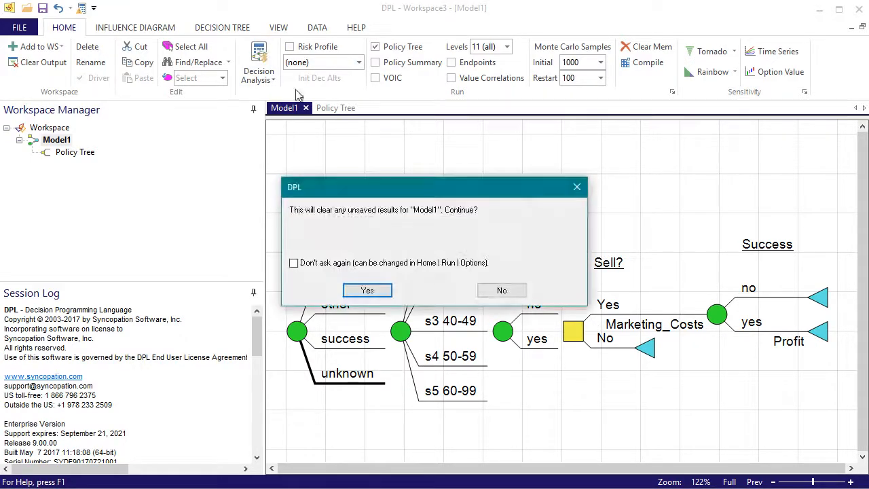
click(366, 290)
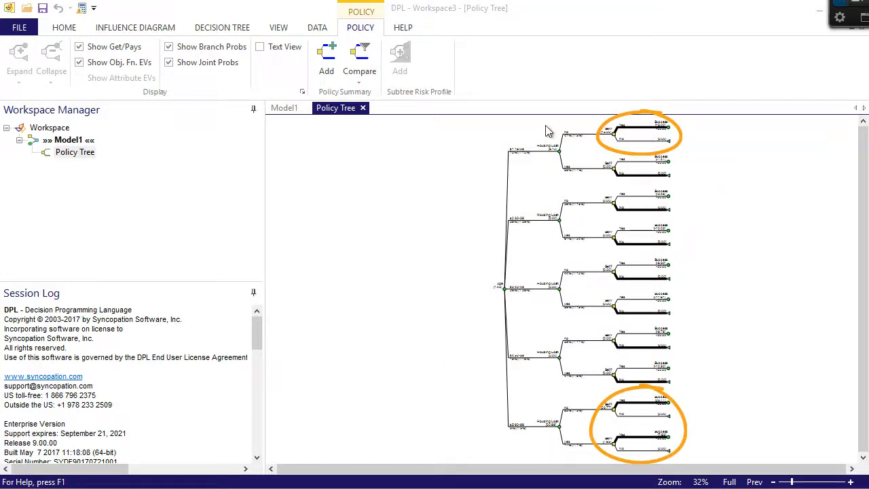
Examine the Sell? decision policy by housing loan for the 18-29 and 60-99 age groups in the policy tree.
drag(487, 121, 689, 202)
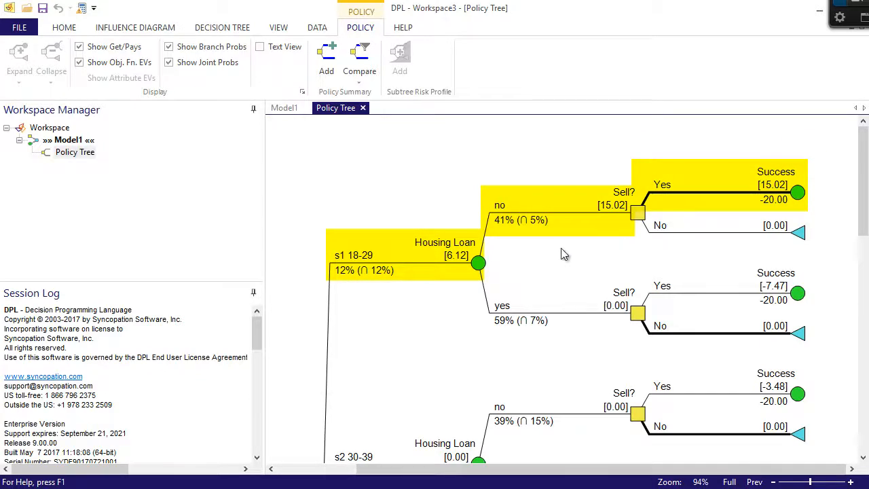
right_click(562, 252)
click(582, 262)
drag(490, 381, 674, 456)
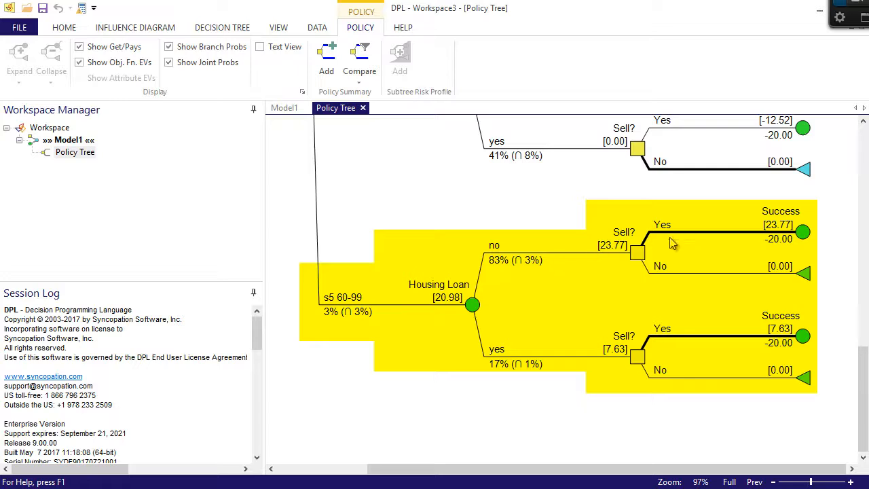
right_click(491, 202)
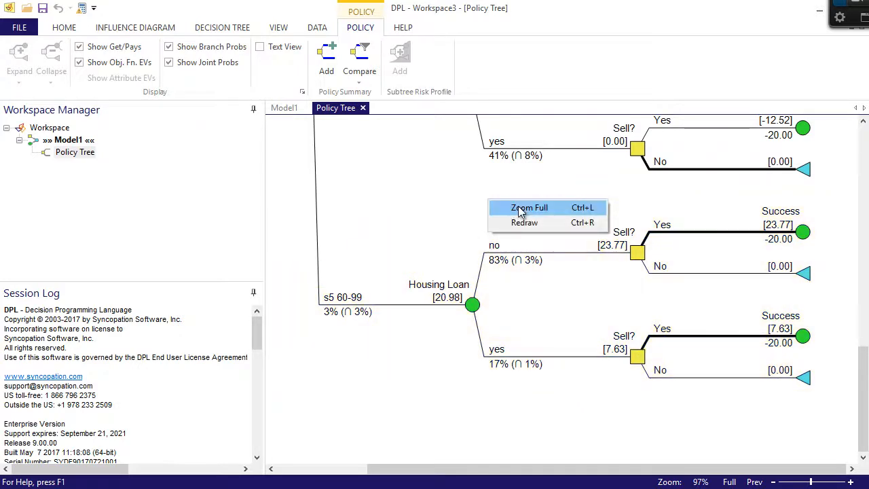
click(521, 211)
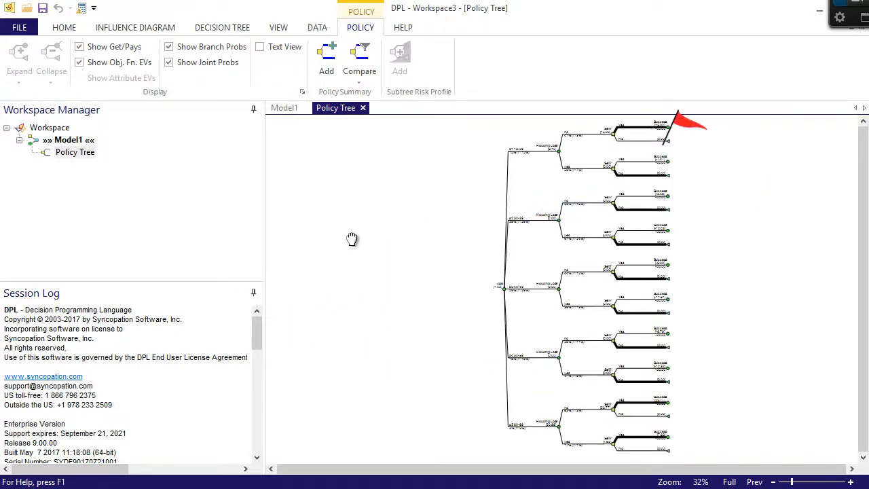